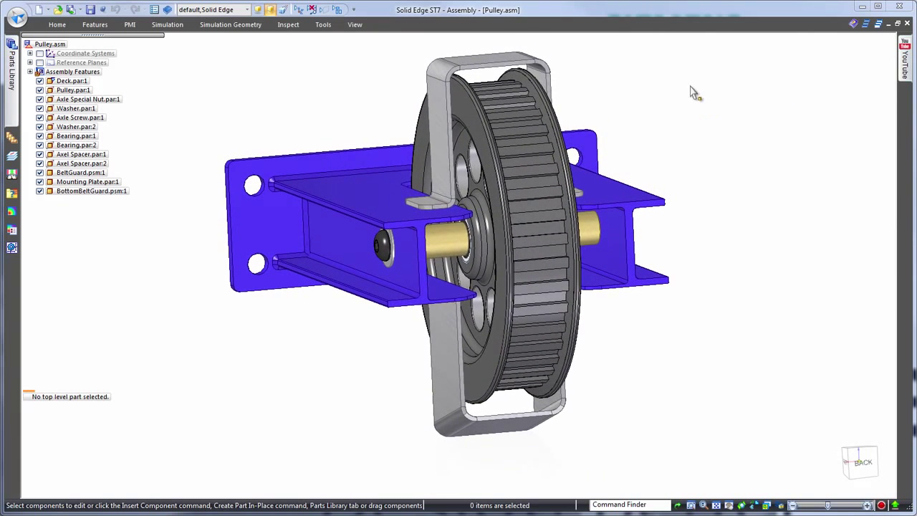
Open the pulley for in-place editing within the assembly.
{"action": "left_click", "coordinate": [574, 114]}
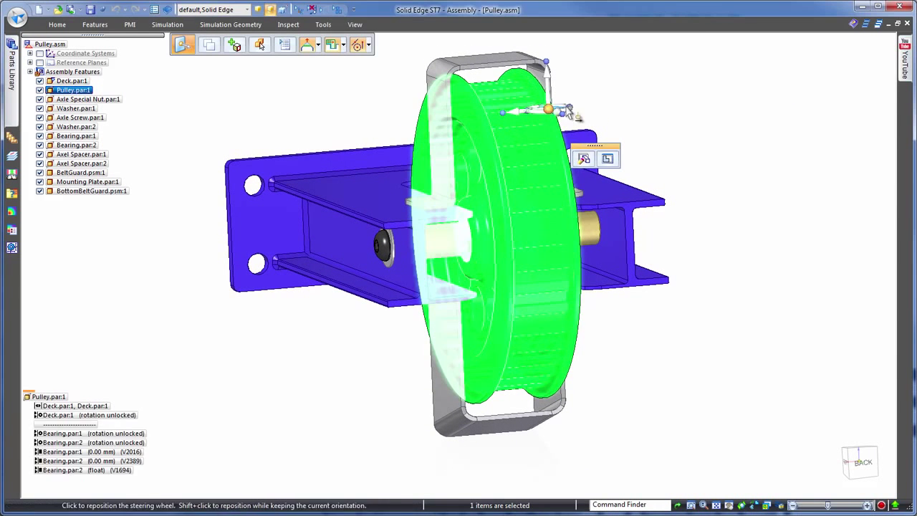
{"action": "left_click", "coordinate": [608, 159]}
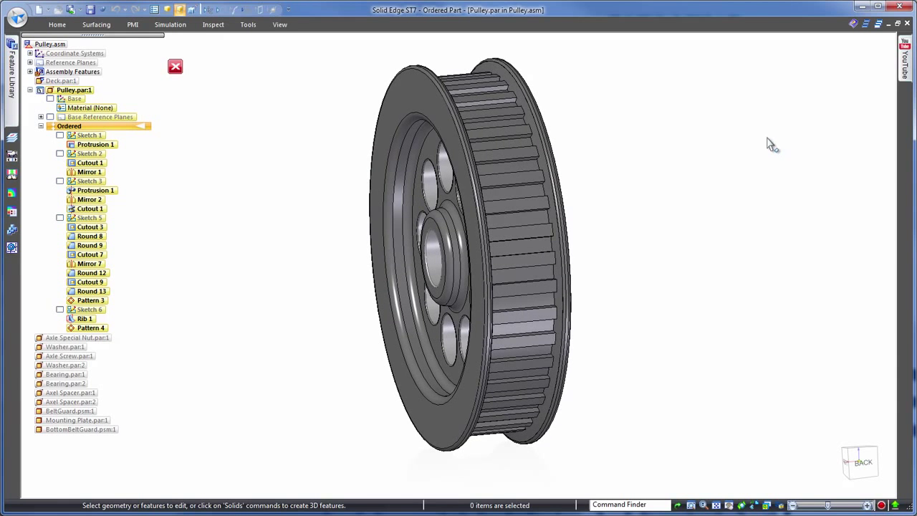
Try setting the width dimension of the pulley's base protrusion to 55 mm, and undo the change.
{"action": "left_click", "coordinate": [415, 97]}
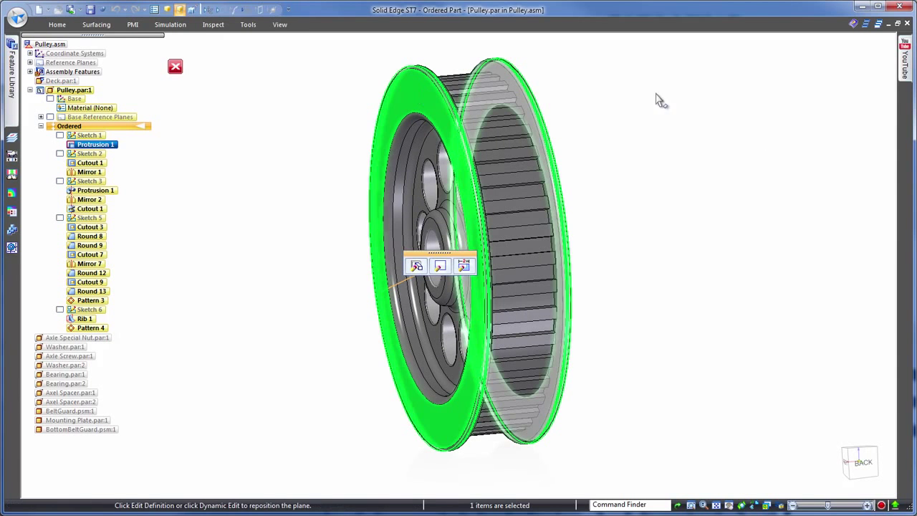
{"action": "left_click", "coordinate": [466, 266]}
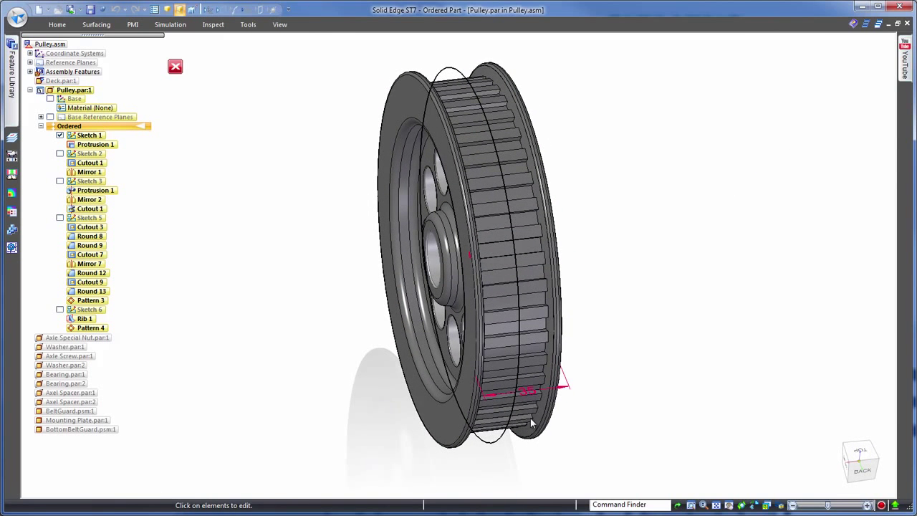
{"action": "left_click", "coordinate": [529, 393]}
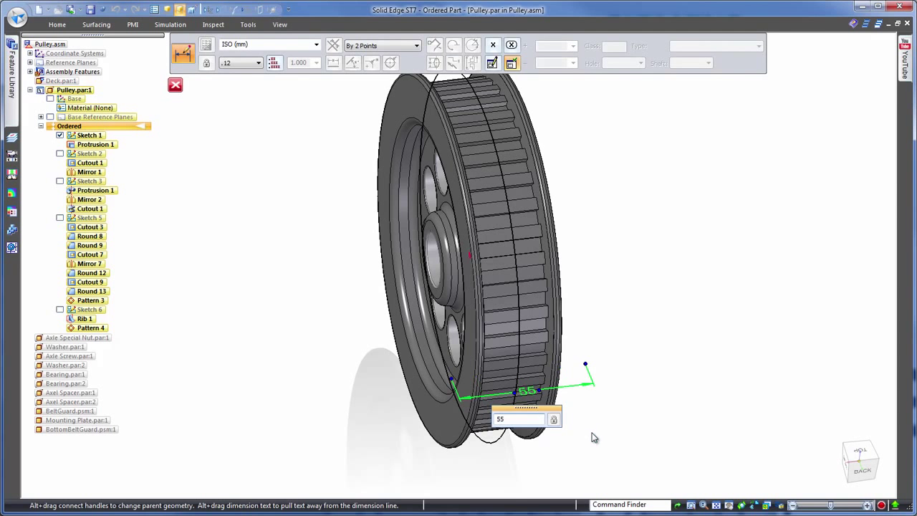
{"action": "type", "text": "55"}
{"action": "key", "text": "Return"}
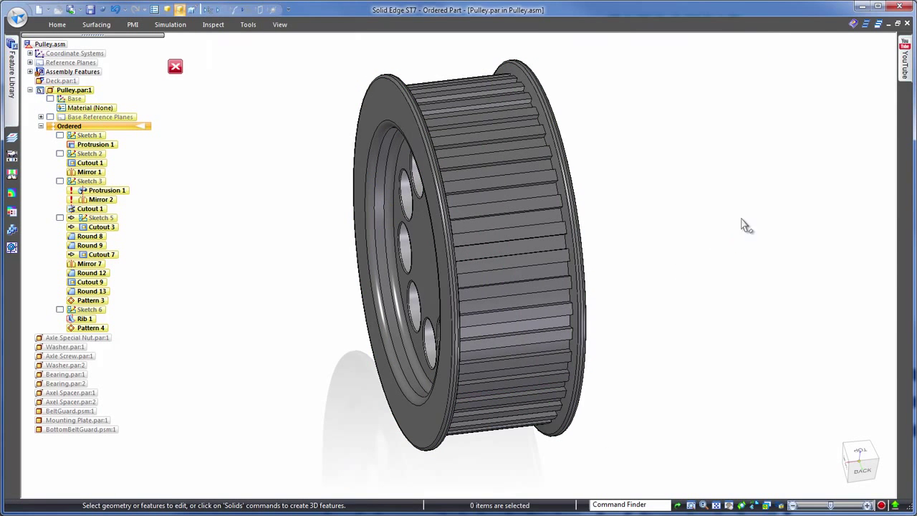
{"action": "key", "text": "ctrl+r"}
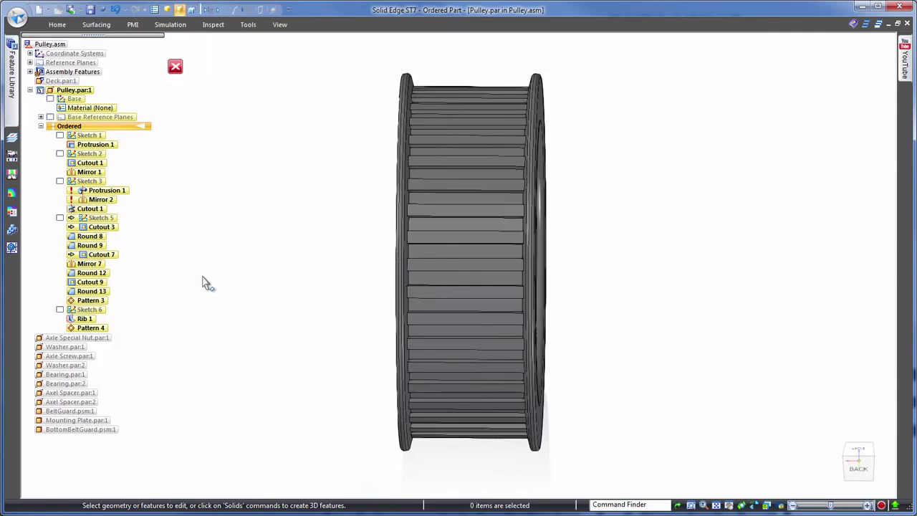
{"action": "key", "text": "ctrl+i"}
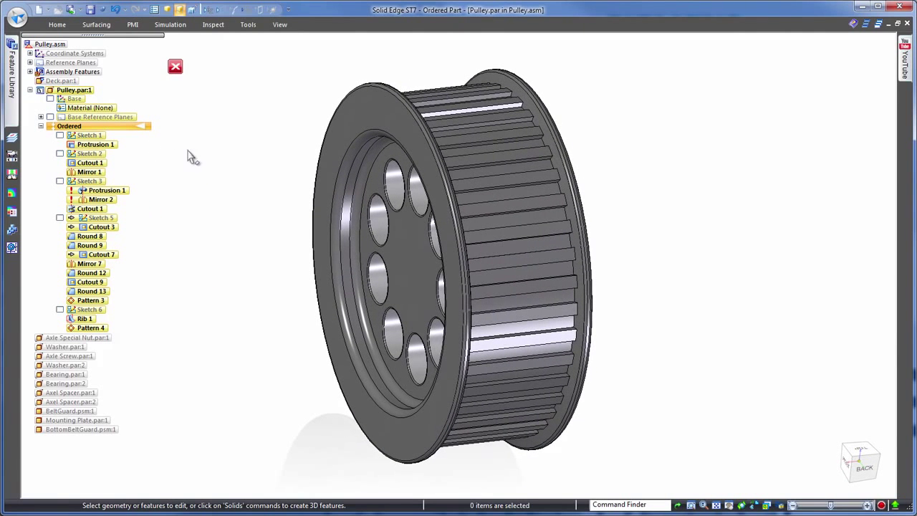
{"action": "left_click", "coordinate": [116, 9]}
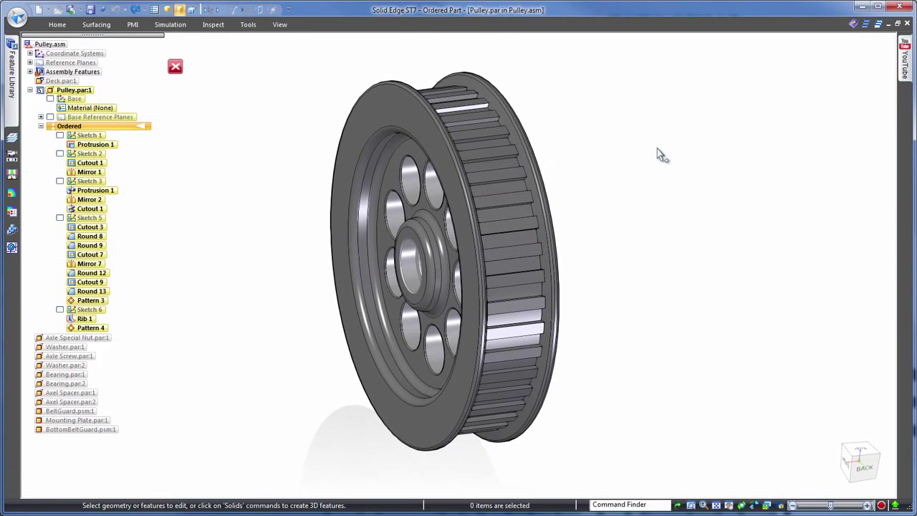
Set the protruding length of the pulley's central hub to 20 mm in its sketch.
{"action": "left_click", "coordinate": [444, 229]}
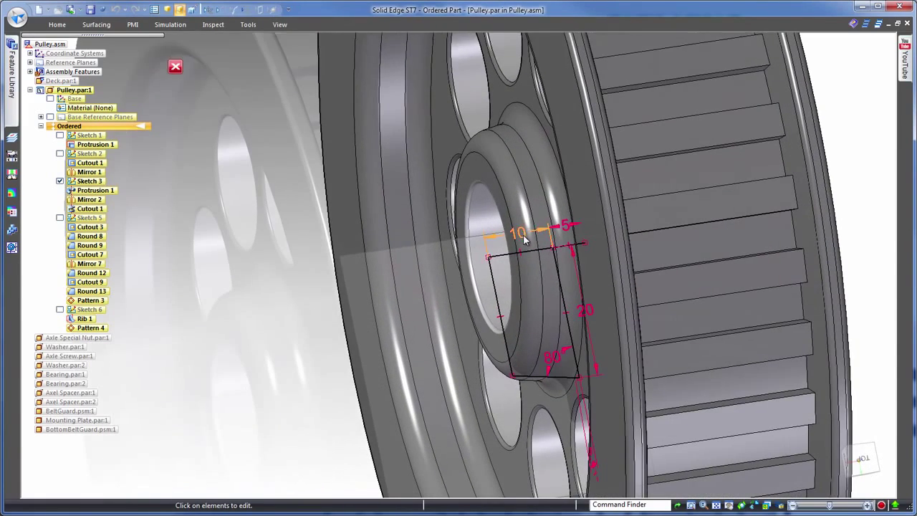
{"action": "left_click", "coordinate": [523, 240]}
{"action": "type", "text": "20"}
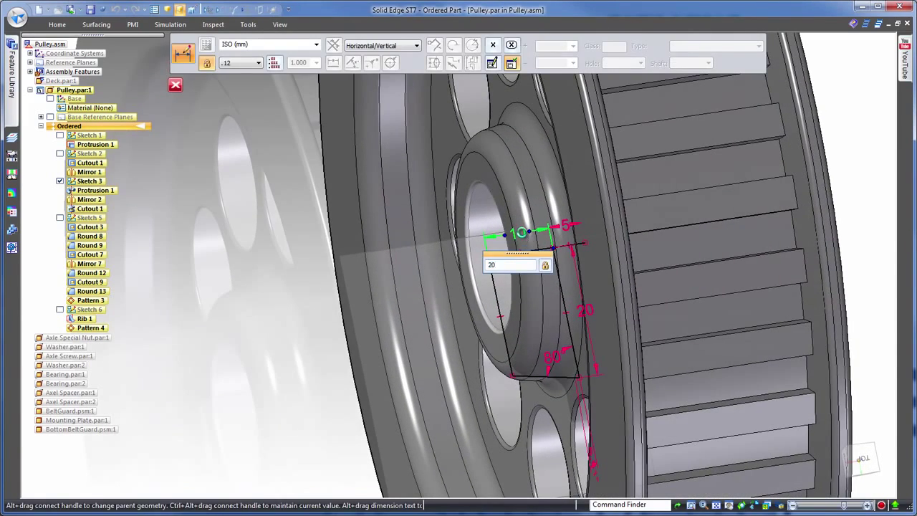
{"action": "key", "text": "Return"}
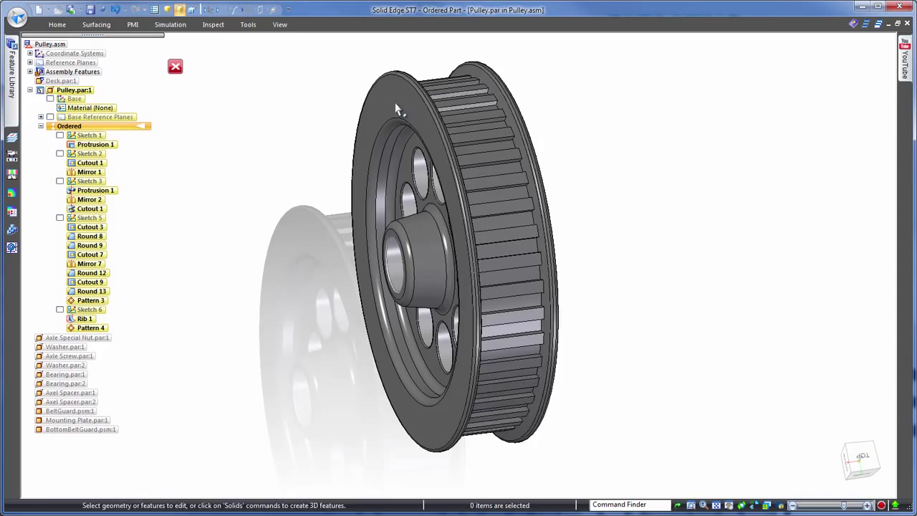
Increase the pulley's overall width and deepen its side recess by editing their sketch dimensions.
{"action": "left_click", "coordinate": [459, 156]}
{"action": "left_click", "coordinate": [714, 334]}
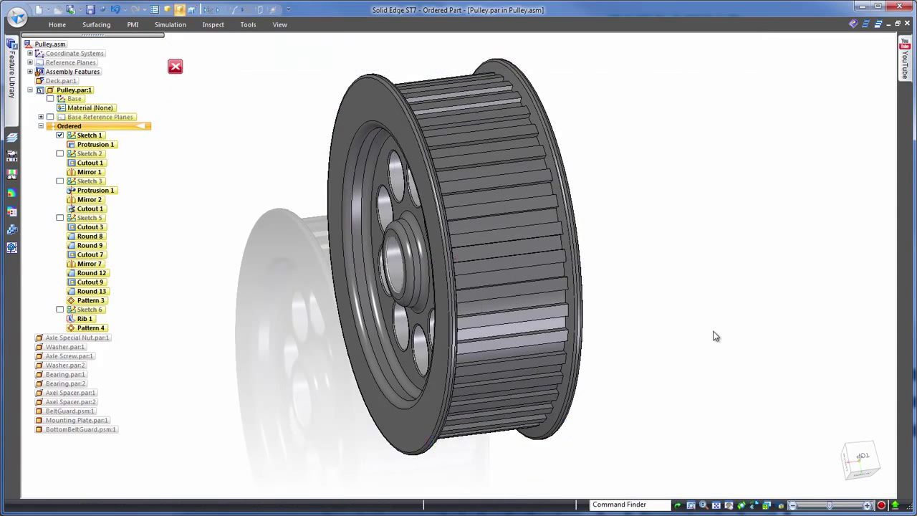
{"action": "left_click", "coordinate": [405, 211]}
{"action": "left_click", "coordinate": [471, 205]}
{"action": "left_click", "coordinate": [441, 417]}
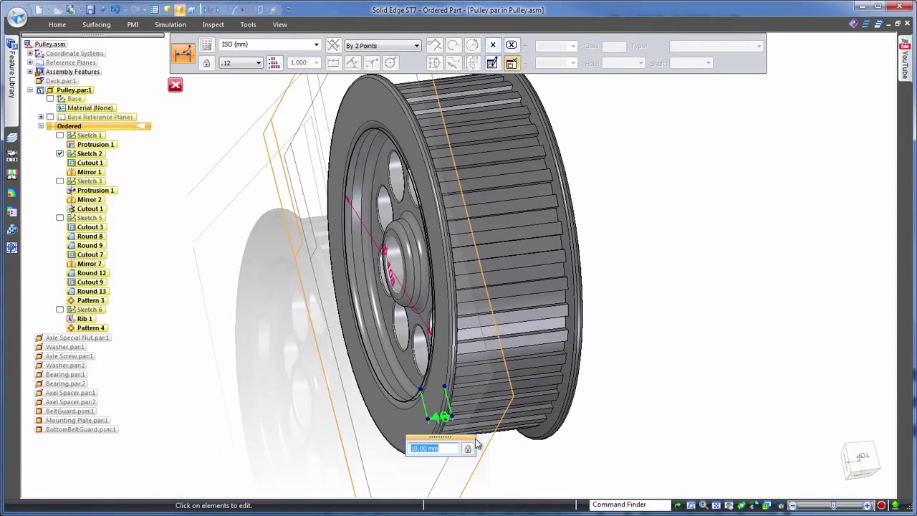
{"action": "left_click", "coordinate": [714, 314]}
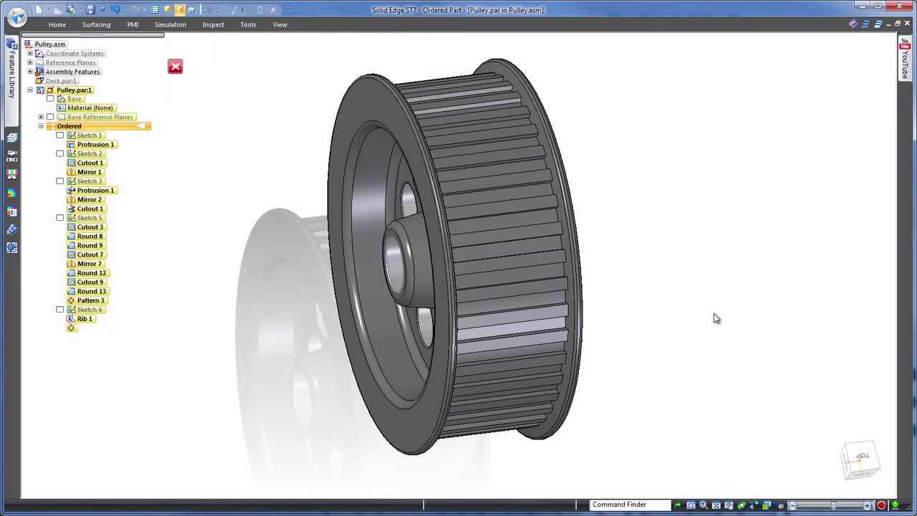
{"action": "left_click", "coordinate": [716, 315]}
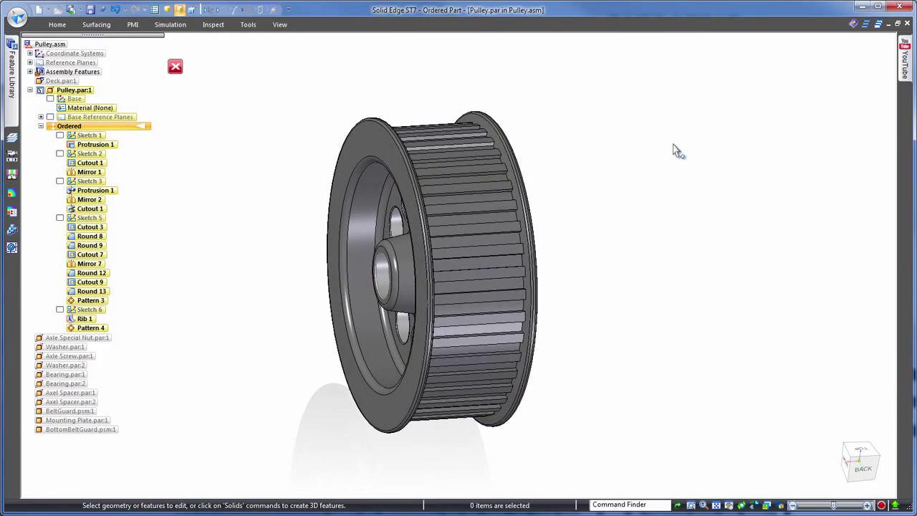
Finish the in-place edit to return to the assembly level and hide the pulley.
{"action": "key", "text": "ctrl+shift+h"}
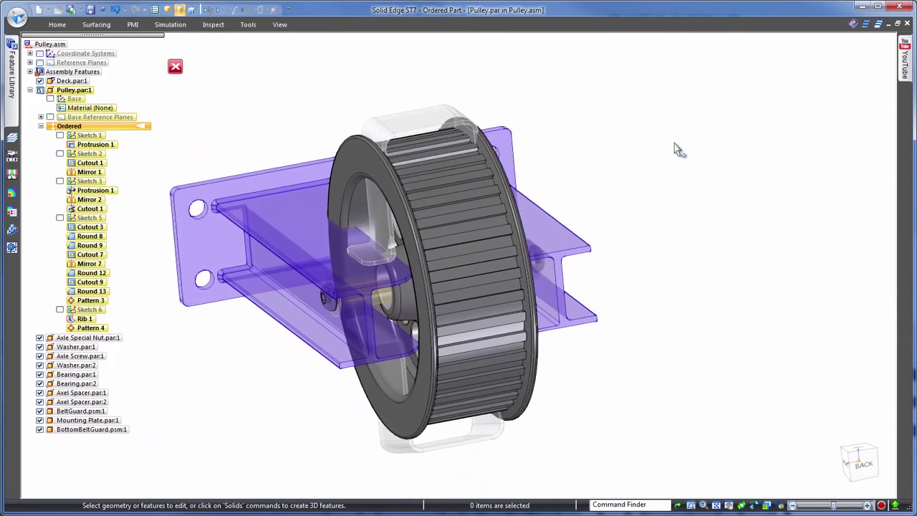
{"action": "left_click", "coordinate": [175, 67]}
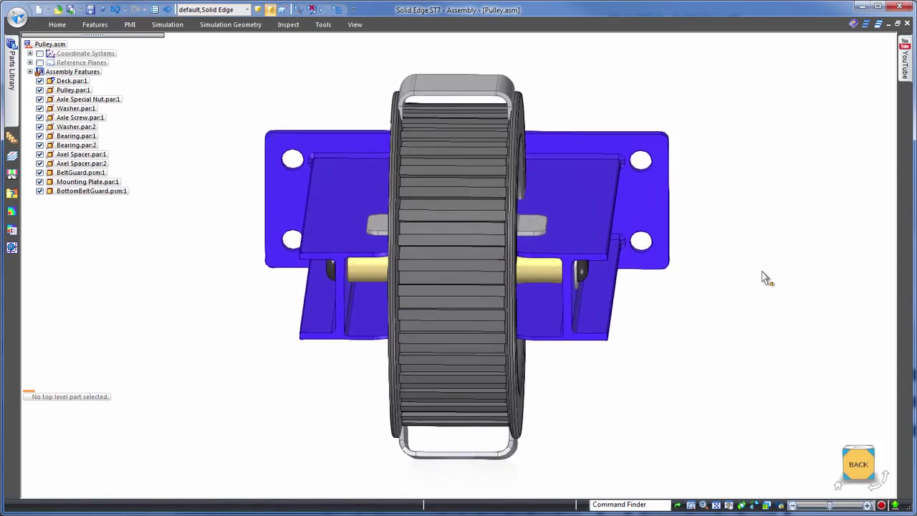
{"action": "key", "text": "ctrl+i"}
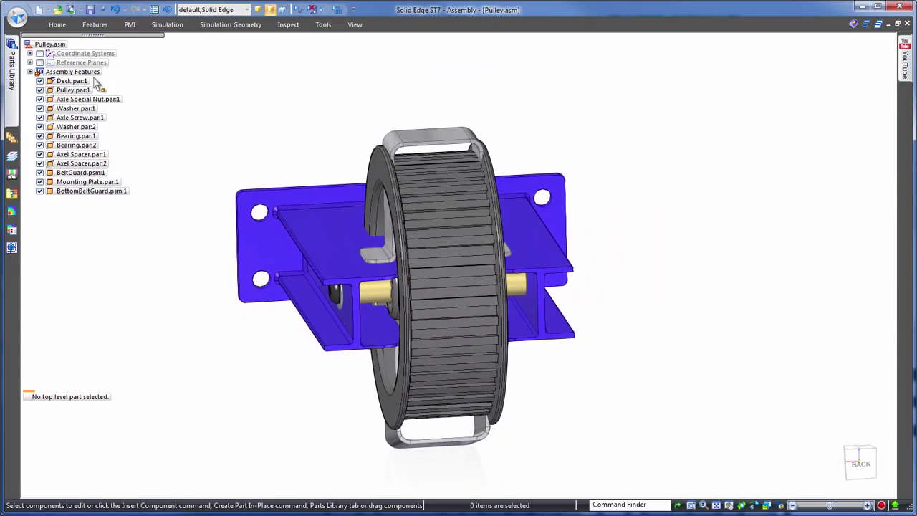
{"action": "left_click", "coordinate": [40, 90]}
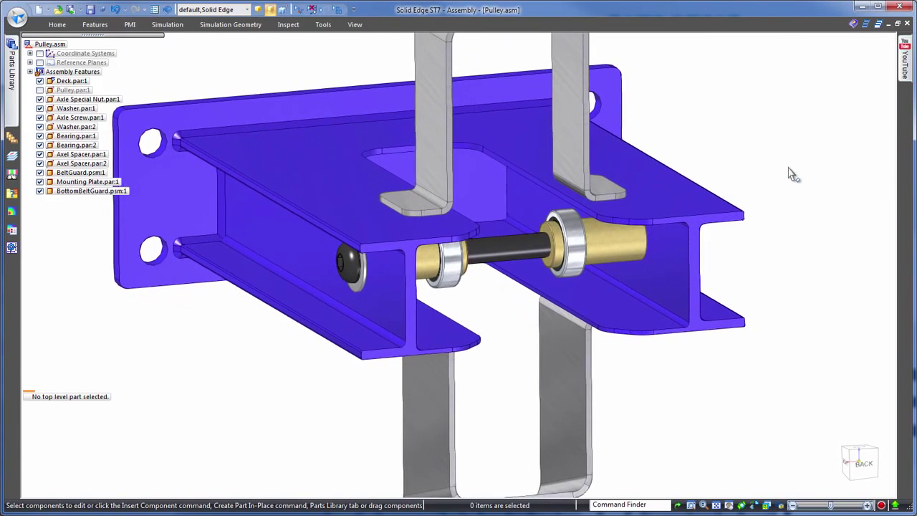
{"action": "left_click", "coordinate": [527, 290]}
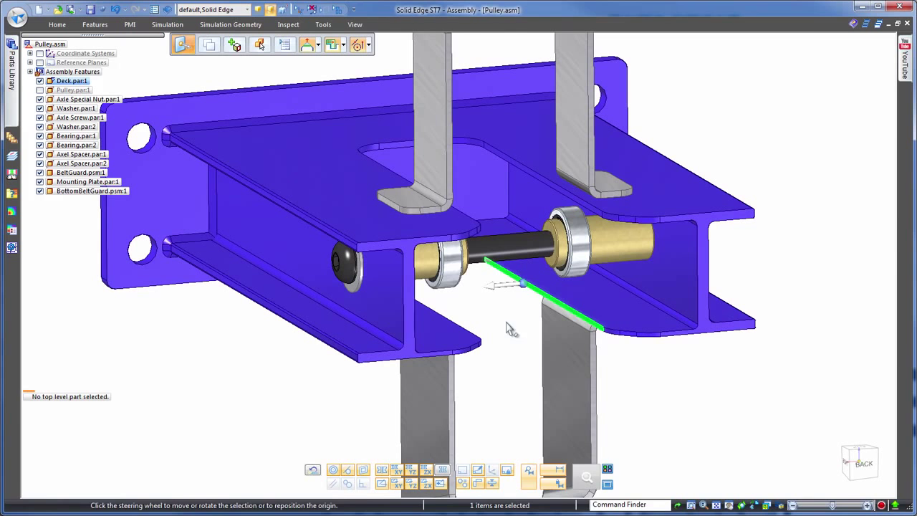
{"action": "left_click", "coordinate": [498, 289]}
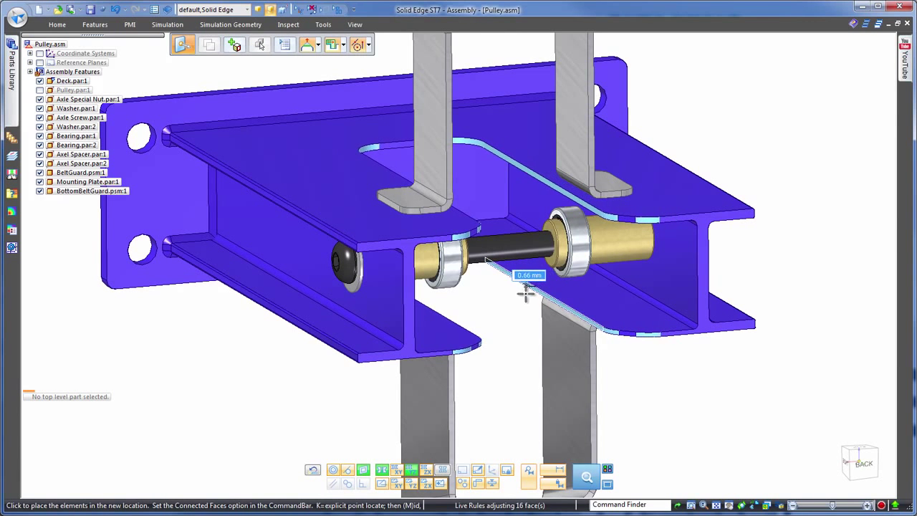
{"action": "left_click", "coordinate": [527, 294]}
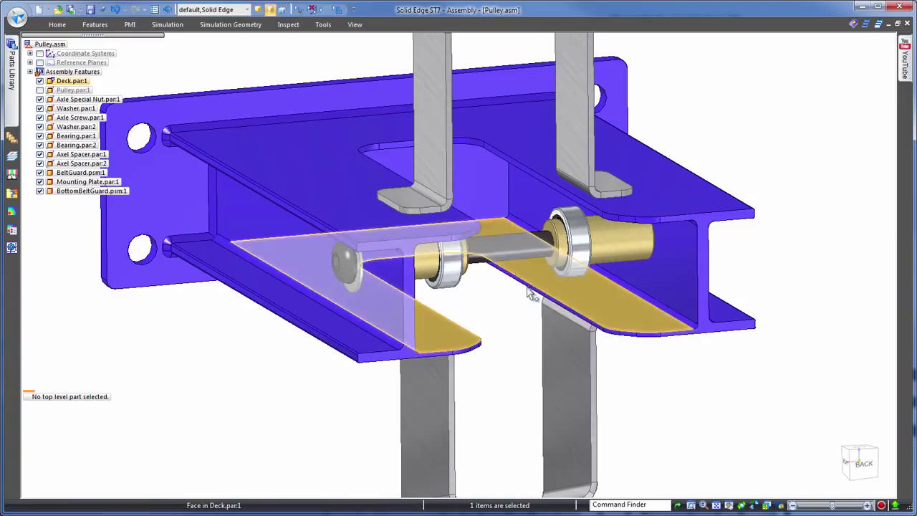
Move the deck's slot side face, the axle spacer end face and both belt guards' side faces outward together, and show the pulley again.
{"action": "left_click", "coordinate": [512, 329]}
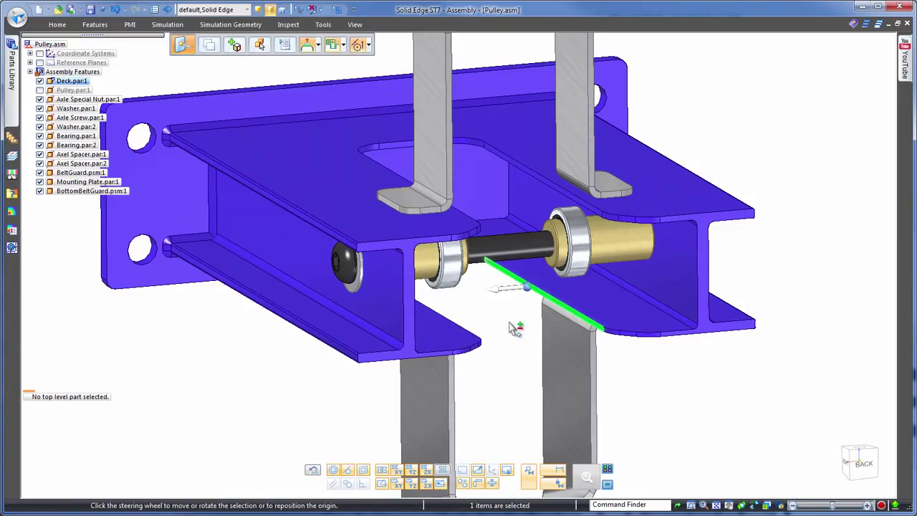
{"action": "left_click", "coordinate": [553, 265], "text": "ctrl"}
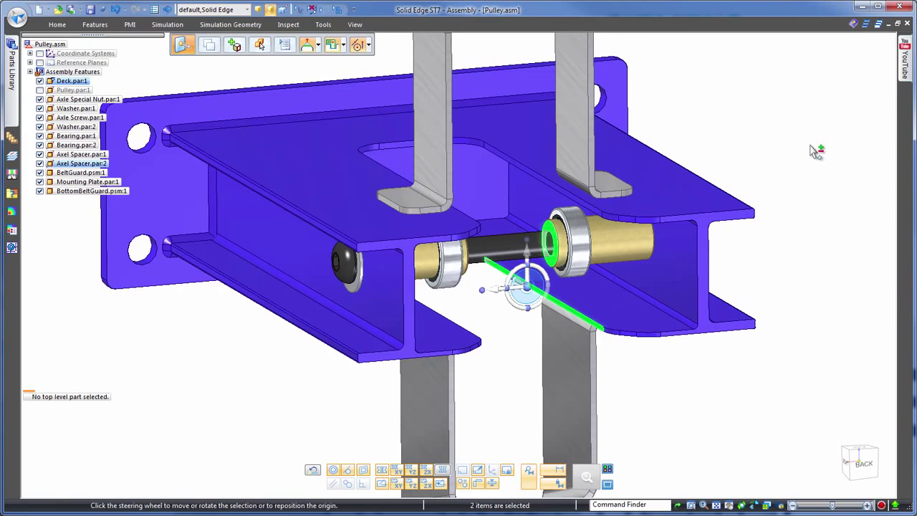
{"action": "middle_click_drag", "start_coordinate": [822, 91], "coordinate": [427, 95]}
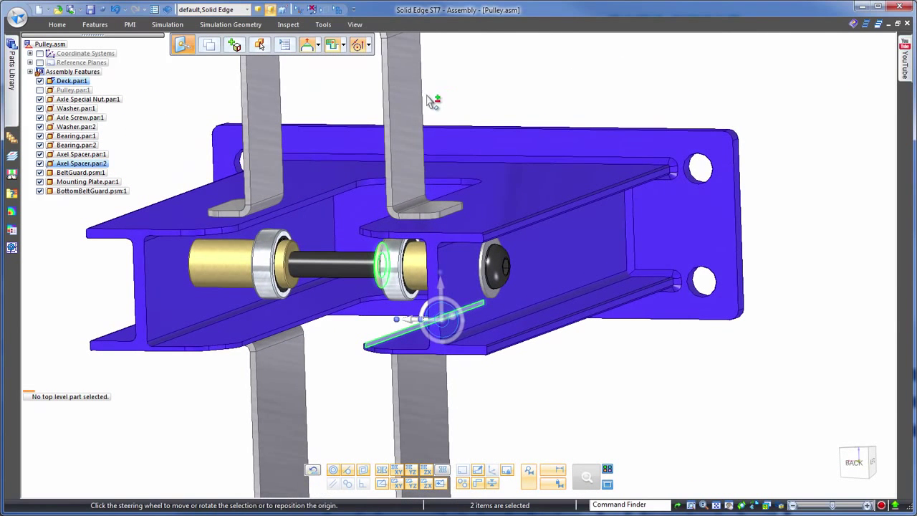
{"action": "left_click", "coordinate": [417, 109], "text": "ctrl"}
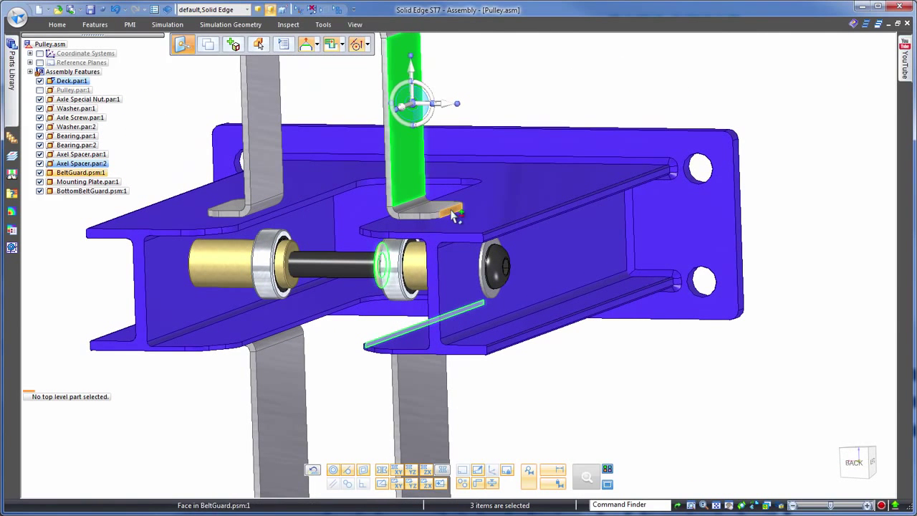
{"action": "middle_click_drag", "start_coordinate": [500, 200], "coordinate": [540, 209]}
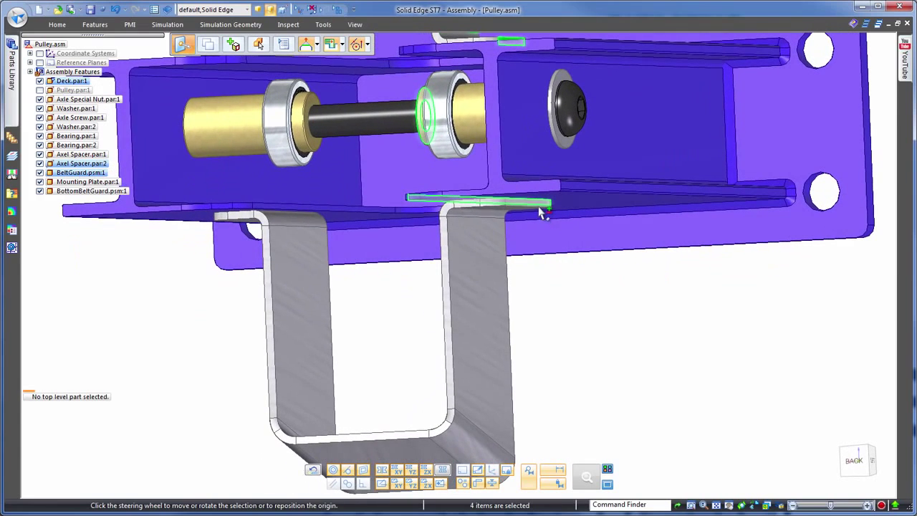
{"action": "left_click", "coordinate": [485, 285], "text": "ctrl"}
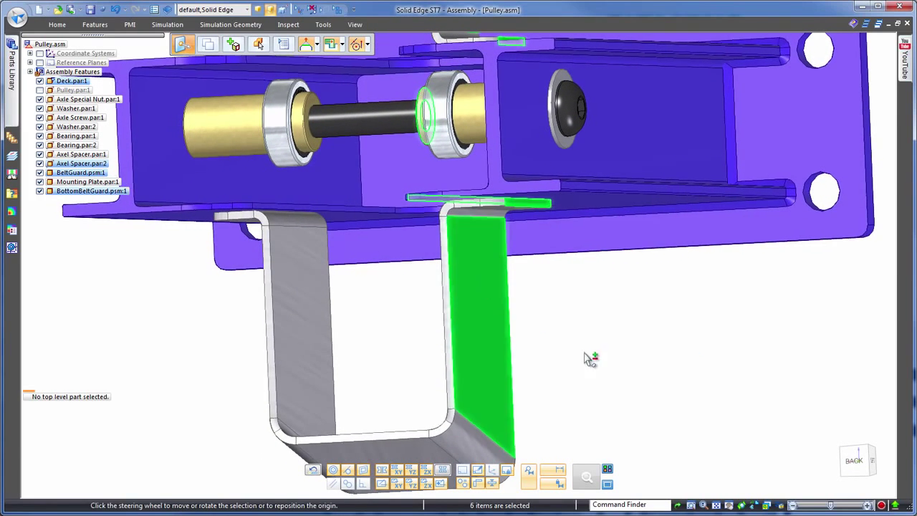
{"action": "middle_click_drag", "start_coordinate": [587, 358], "coordinate": [709, 358]}
{"action": "key", "text": "ctrl+t"}
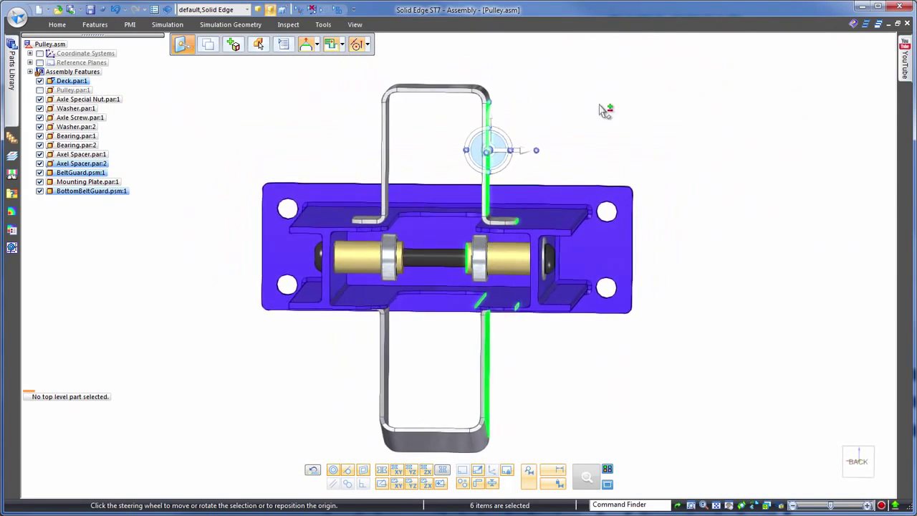
{"action": "left_click", "coordinate": [529, 156]}
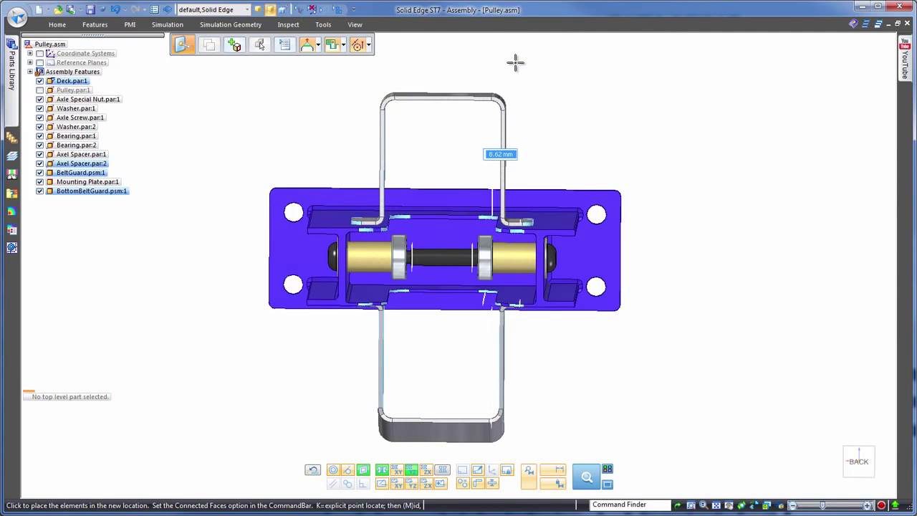
{"action": "key", "text": "ctrl+i"}
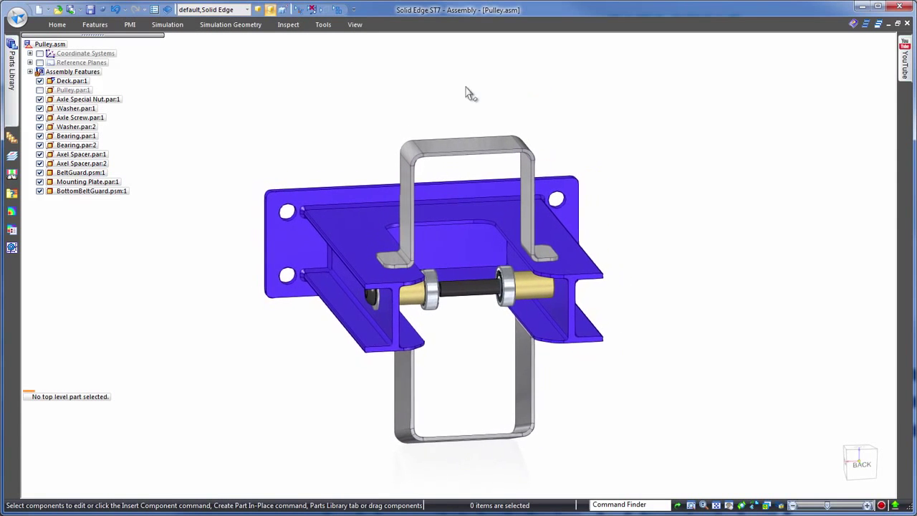
{"action": "left_click", "coordinate": [40, 90]}
Make the bottom belt guard's edge face nearest the mounting plate coplanar with the matching edge face of the upper belt guard.
{"action": "middle_click_drag", "start_coordinate": [558, 38], "coordinate": [698, 97]}
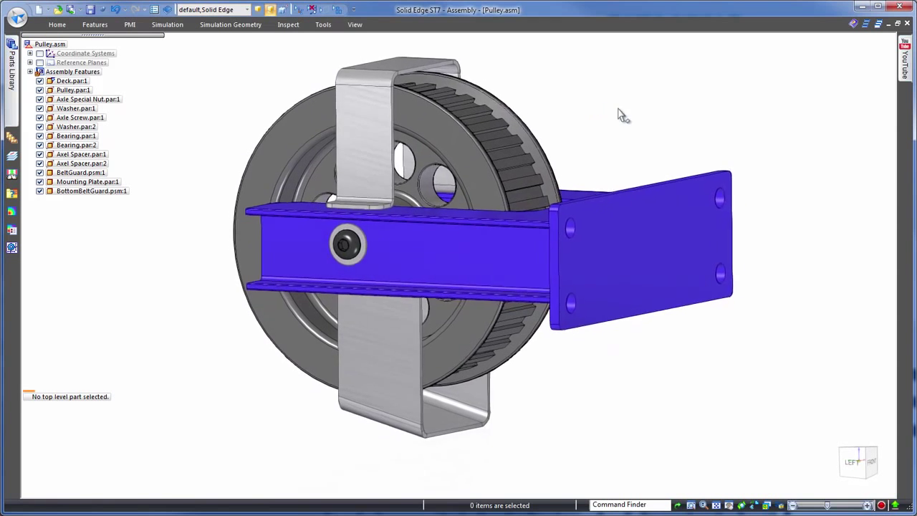
{"action": "left_click", "coordinate": [434, 368]}
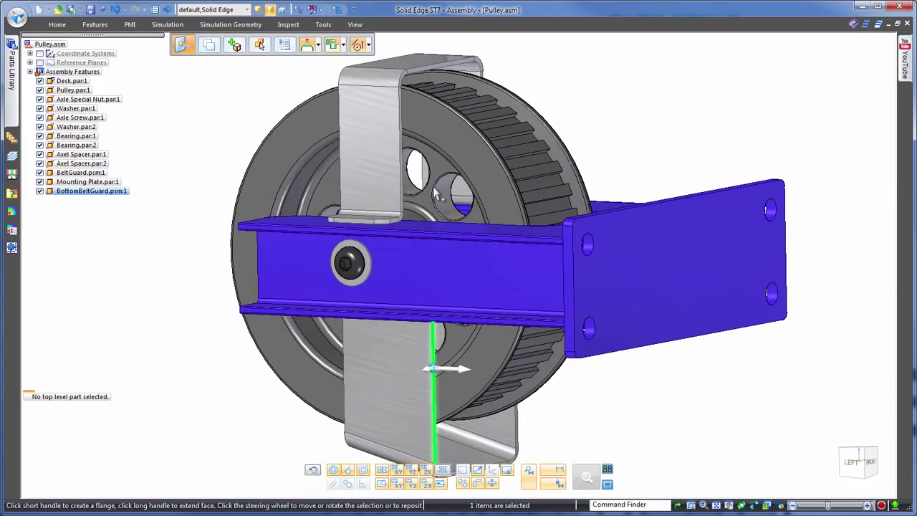
{"action": "left_click", "coordinate": [57, 24]}
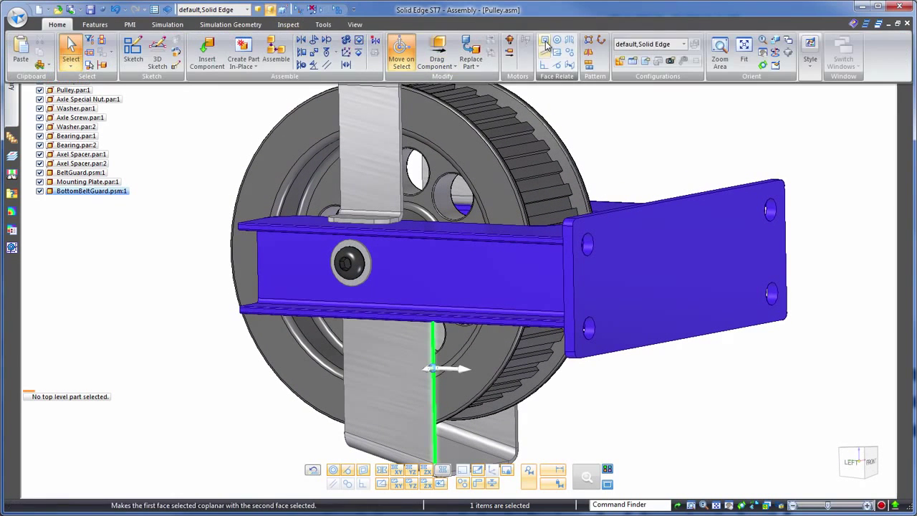
{"action": "left_click", "coordinate": [547, 41]}
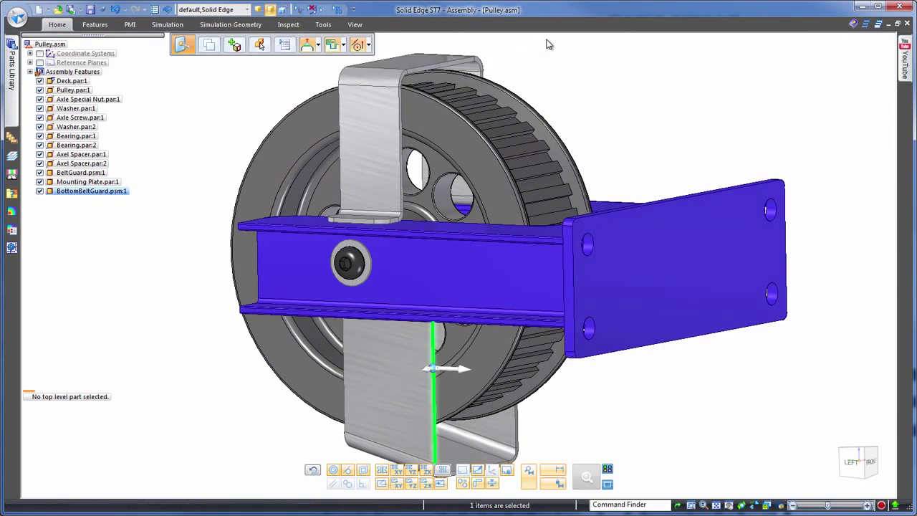
{"action": "right_click", "coordinate": [402, 141]}
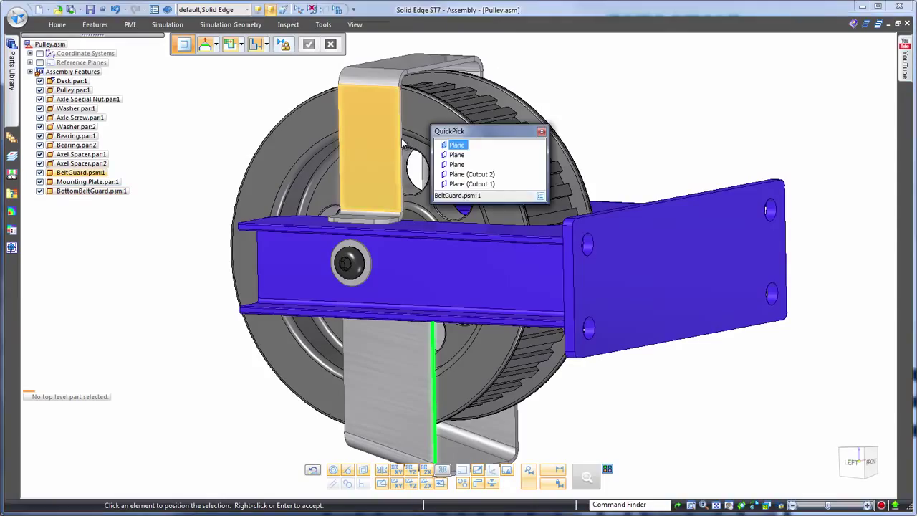
{"action": "left_click", "coordinate": [552, 153]}
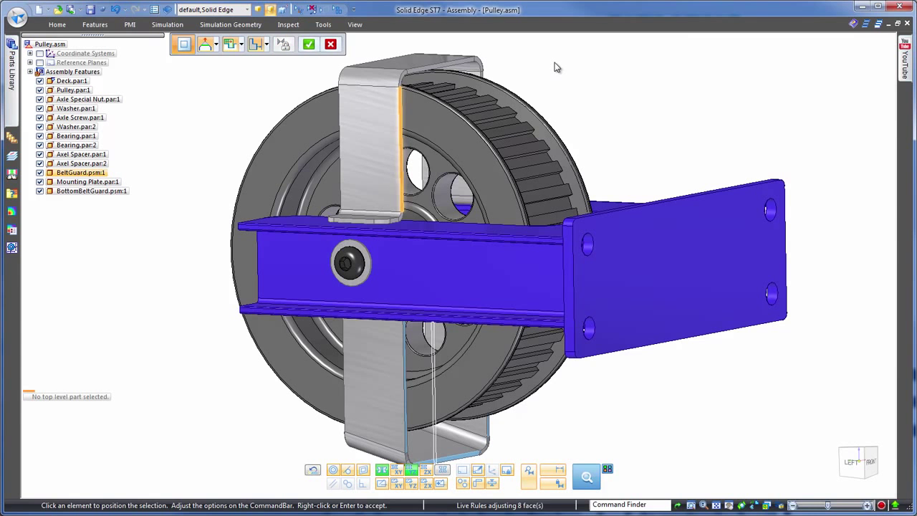
{"action": "right_click", "coordinate": [554, 63]}
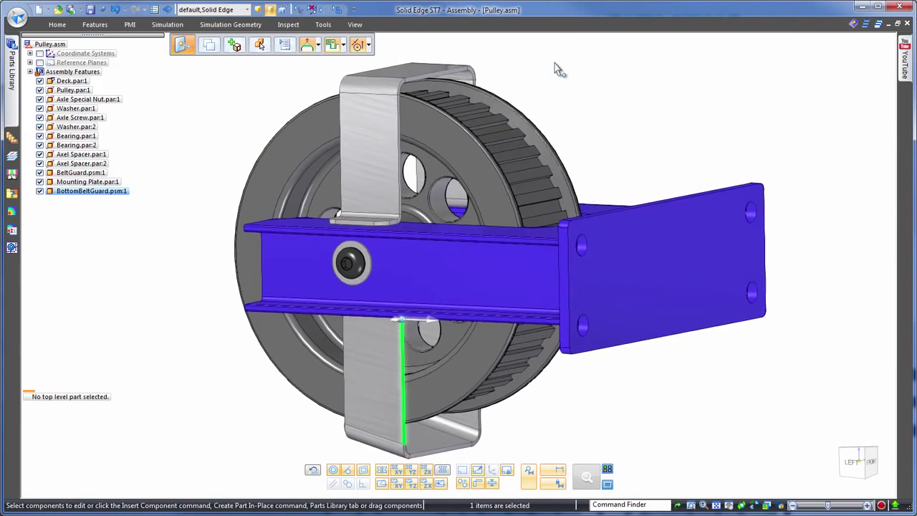
Select all faces coplanar with the bottom guard's rear edge face and align them with the deck slot's inner end face, extending both belt guards.
{"action": "key", "text": "space"}
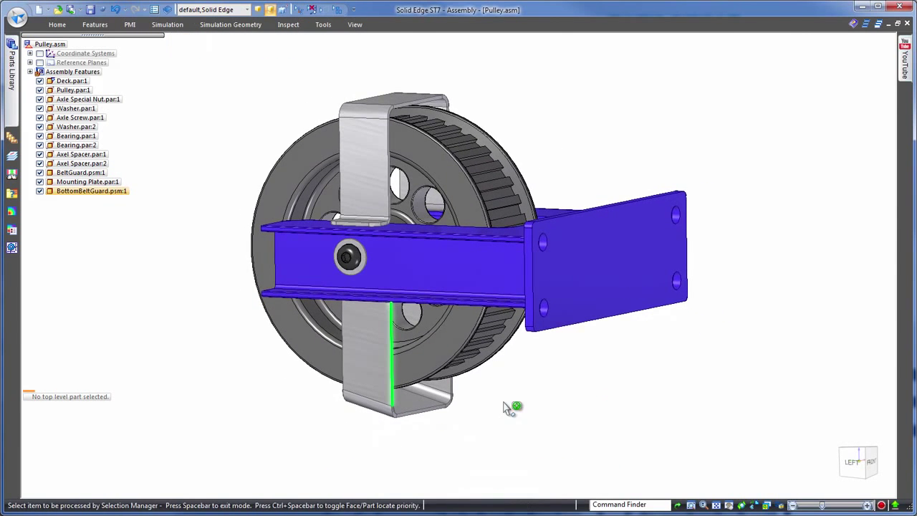
{"action": "left_click", "coordinate": [395, 349]}
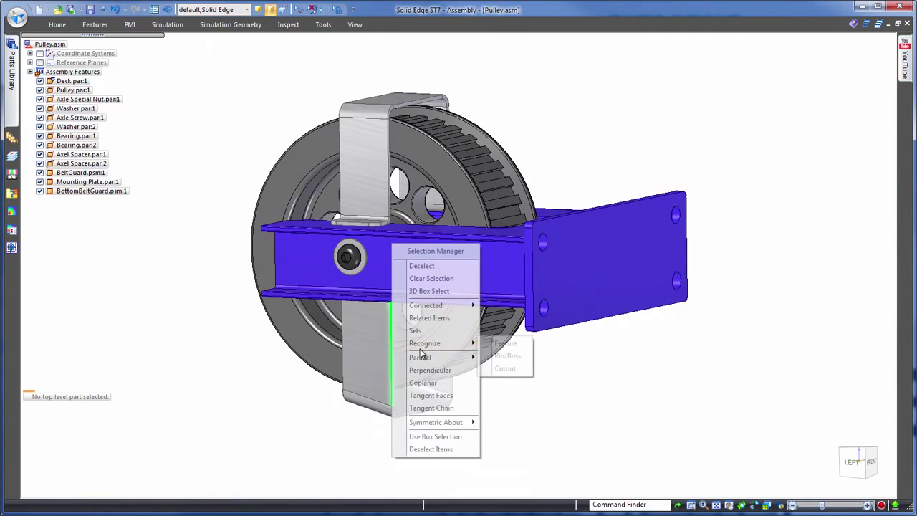
{"action": "left_click", "coordinate": [422, 383]}
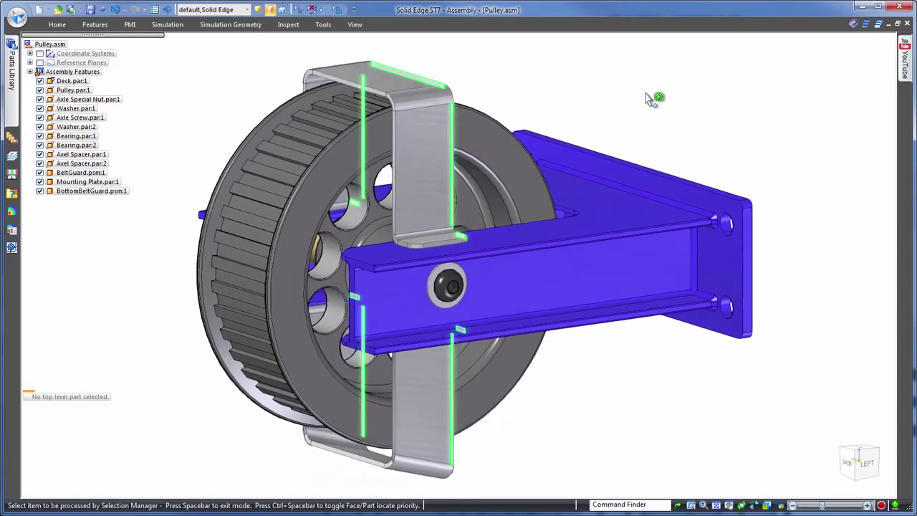
{"action": "key", "text": "space"}
{"action": "left_click", "coordinate": [53, 26]}
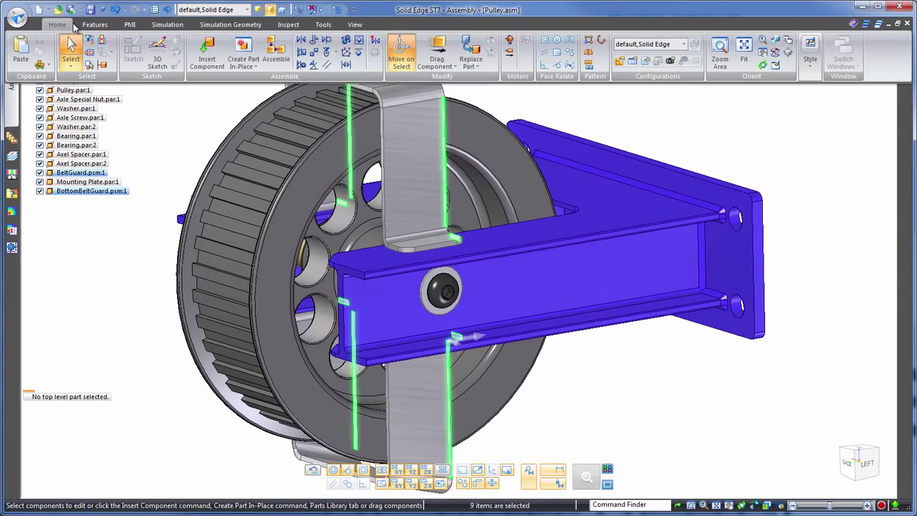
{"action": "left_click", "coordinate": [543, 44]}
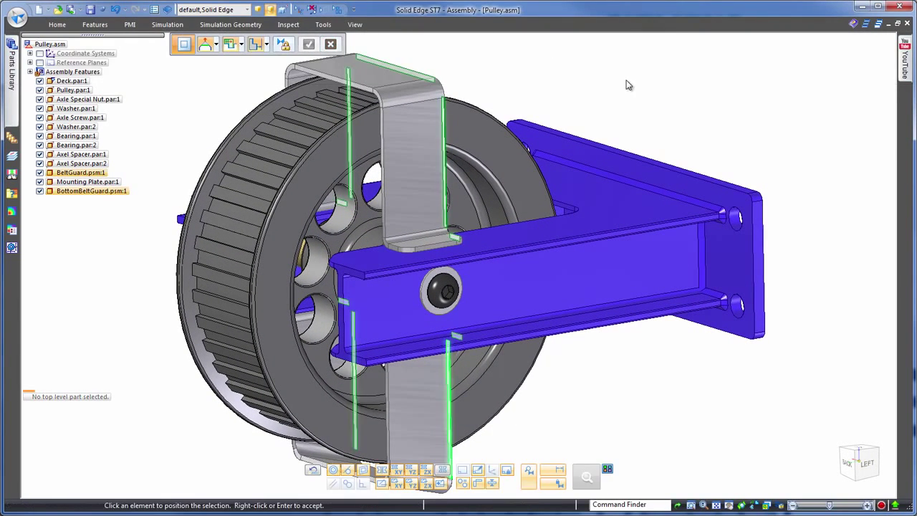
{"action": "left_click", "coordinate": [563, 209]}
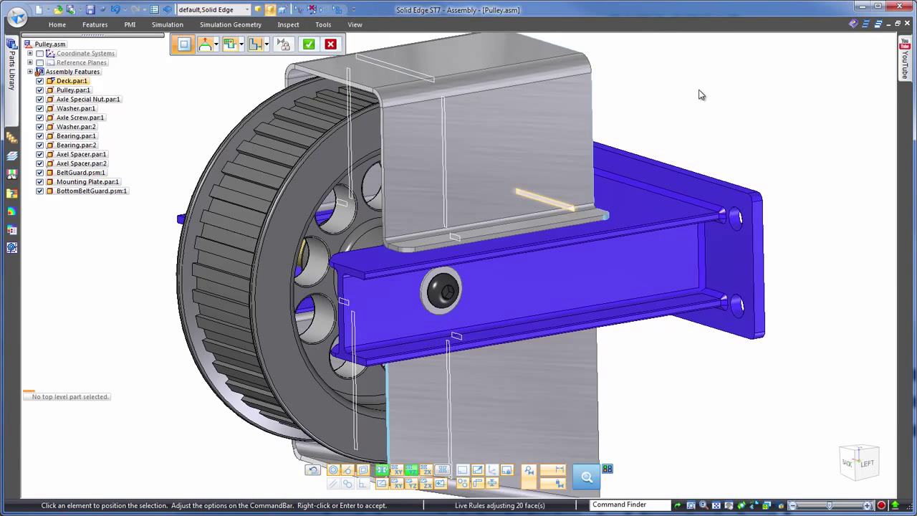
{"action": "key", "text": "ctrl+l"}
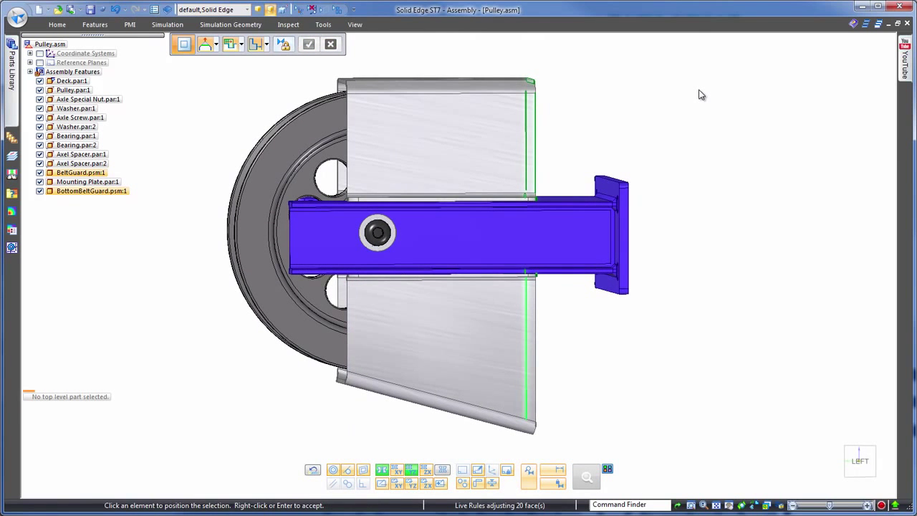
{"action": "key", "text": "Escape"}
{"action": "key", "text": "ctrl+i"}
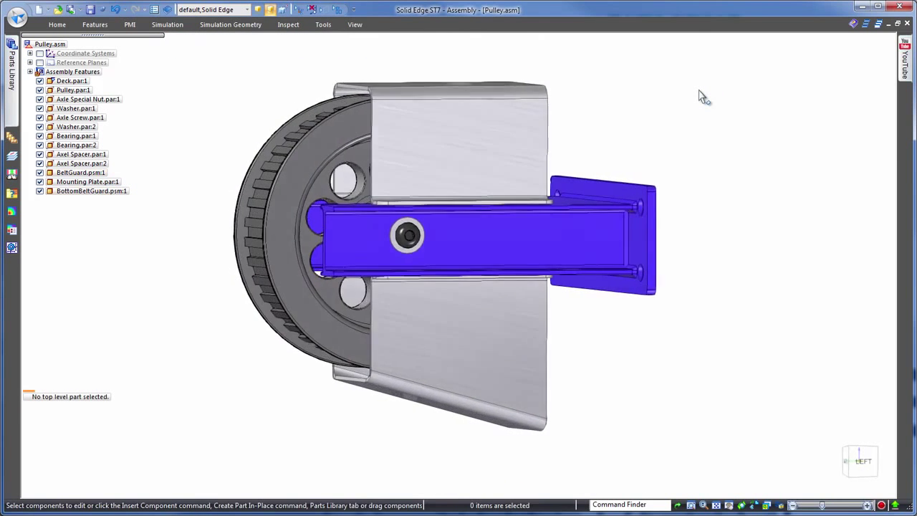
{"action": "key", "text": "ctrl+j"}
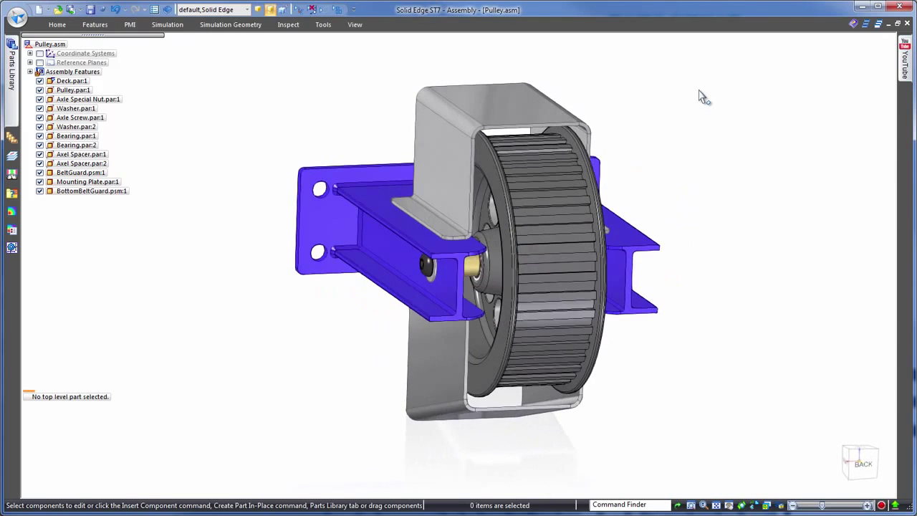